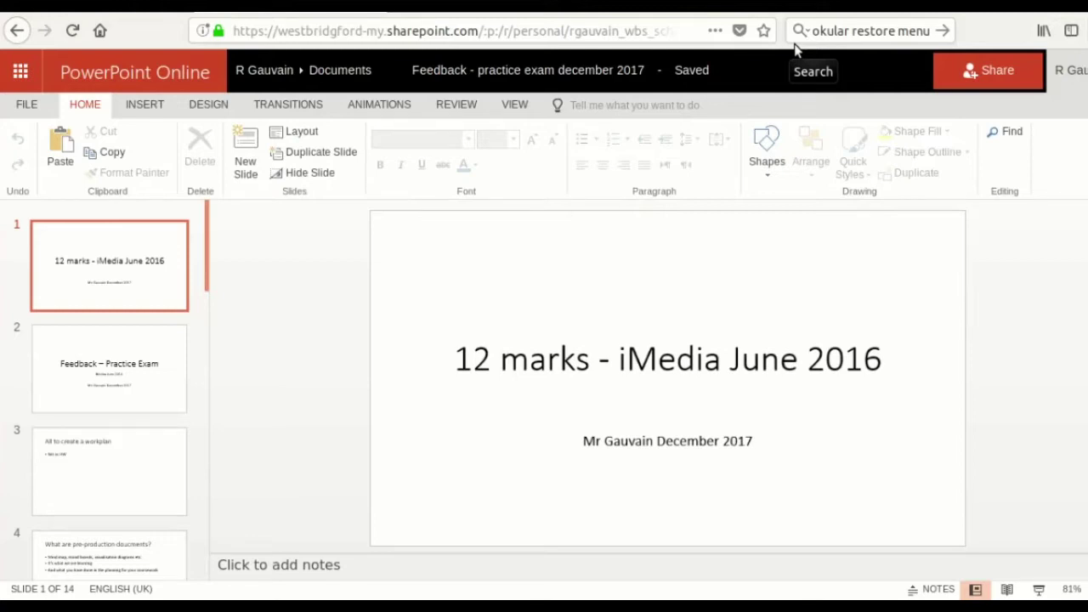
View the exam's visualisation diagram page in Firefox, then bring up the OCR traps notes in Okular.
{"action": "left_click", "coordinate": [534, 13]}
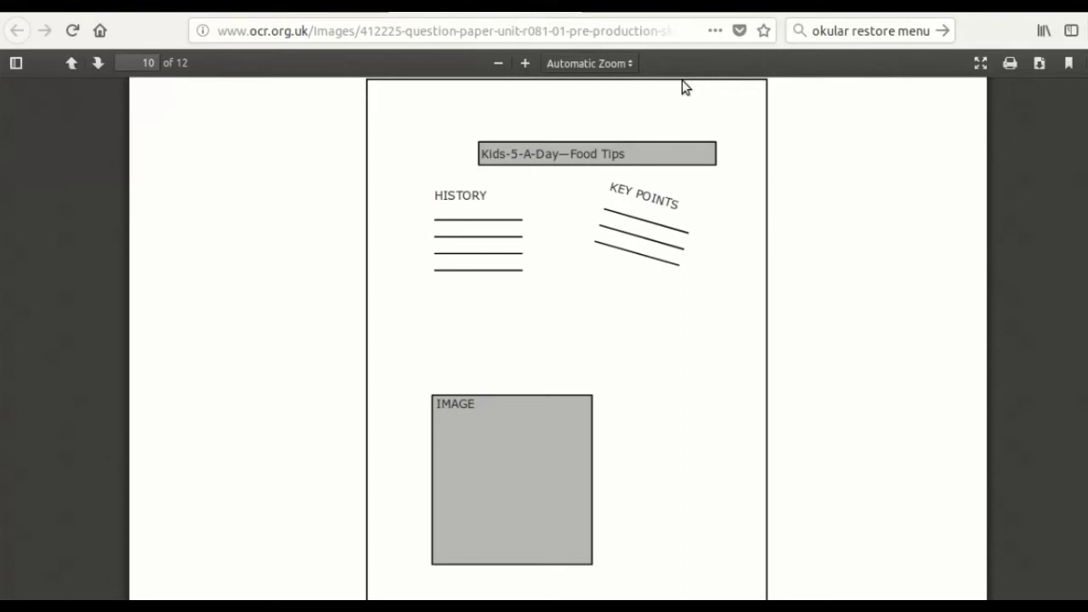
{"action": "key", "text": "alt+Tab"}
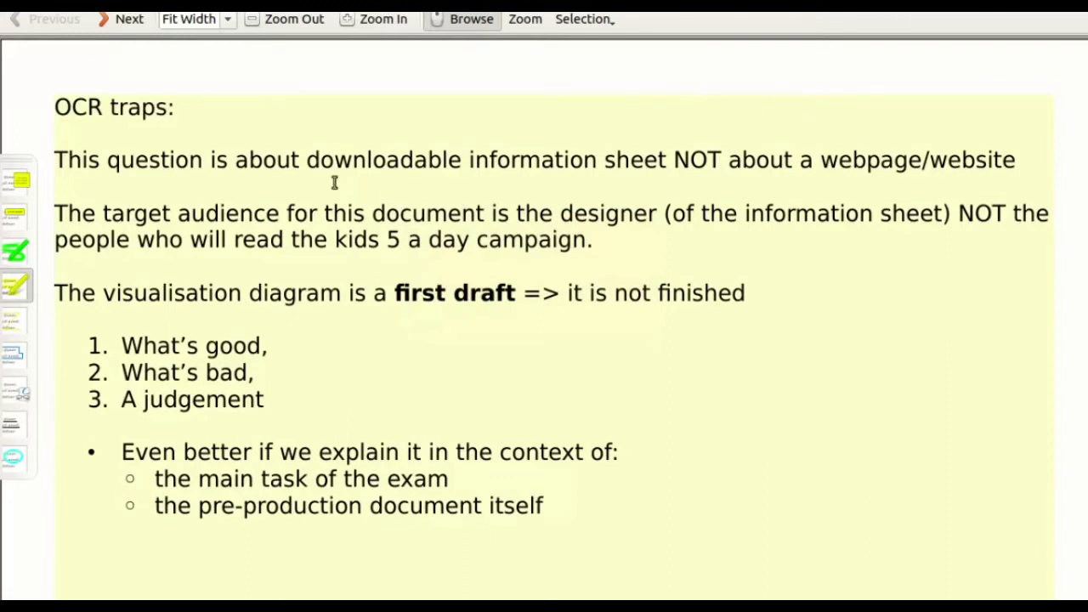
Highlight downloadable information sheet, target audience, designer, good, first draft, context, main task, kids 5 a day and pre-production in yellow.
{"action": "mouse_move", "coordinate": [313, 169]}
{"action": "left_mouse_down"}
{"action": "mouse_move", "coordinate": [479, 139]}
{"action": "mouse_move", "coordinate": [561, 160]}
{"action": "mouse_move", "coordinate": [675, 161]}
{"action": "left_mouse_up"}
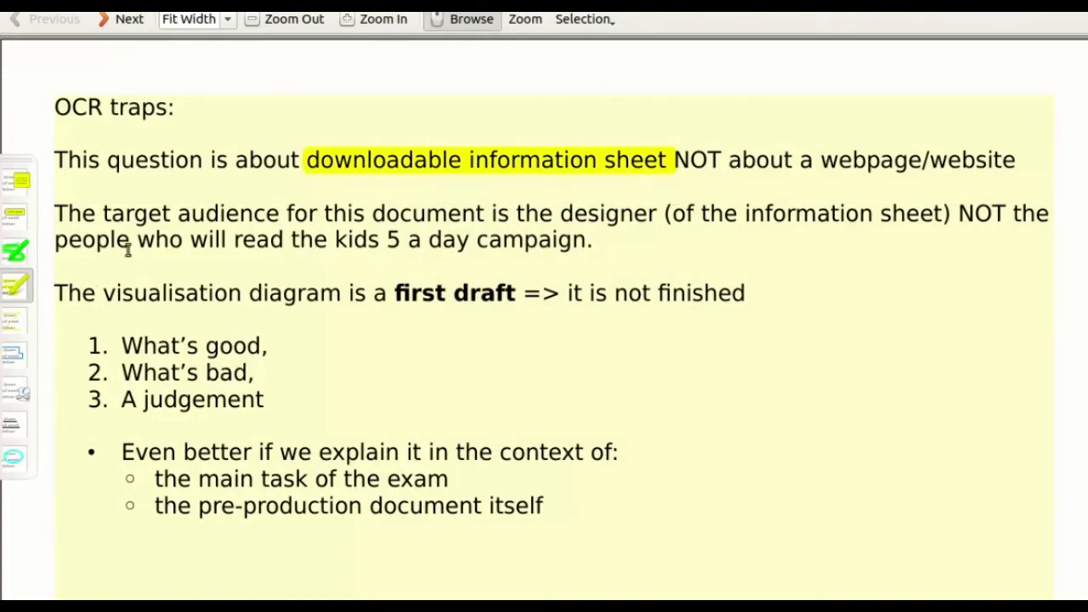
{"action": "left_click_drag", "start_coordinate": [103, 217], "coordinate": [288, 213]}
{"action": "left_click_drag", "start_coordinate": [563, 214], "coordinate": [670, 216]}
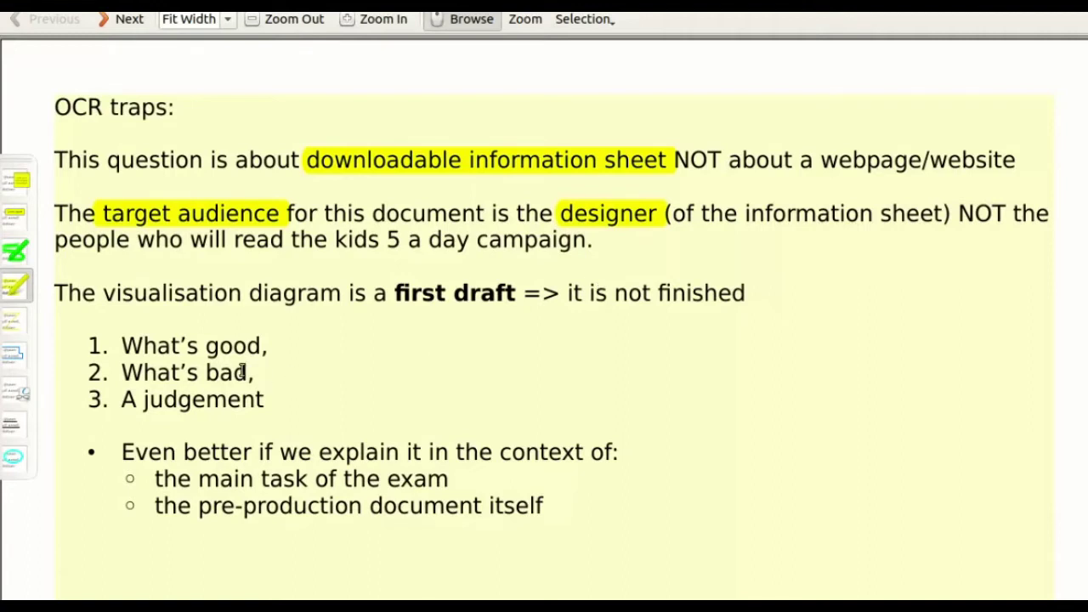
{"action": "mouse_move", "coordinate": [207, 349]}
{"action": "left_mouse_down"}
{"action": "mouse_move", "coordinate": [263, 360]}
{"action": "mouse_move", "coordinate": [241, 376]}
{"action": "mouse_move", "coordinate": [256, 380]}
{"action": "left_mouse_up"}
{"action": "left_click_drag", "start_coordinate": [519, 293], "coordinate": [405, 309]}
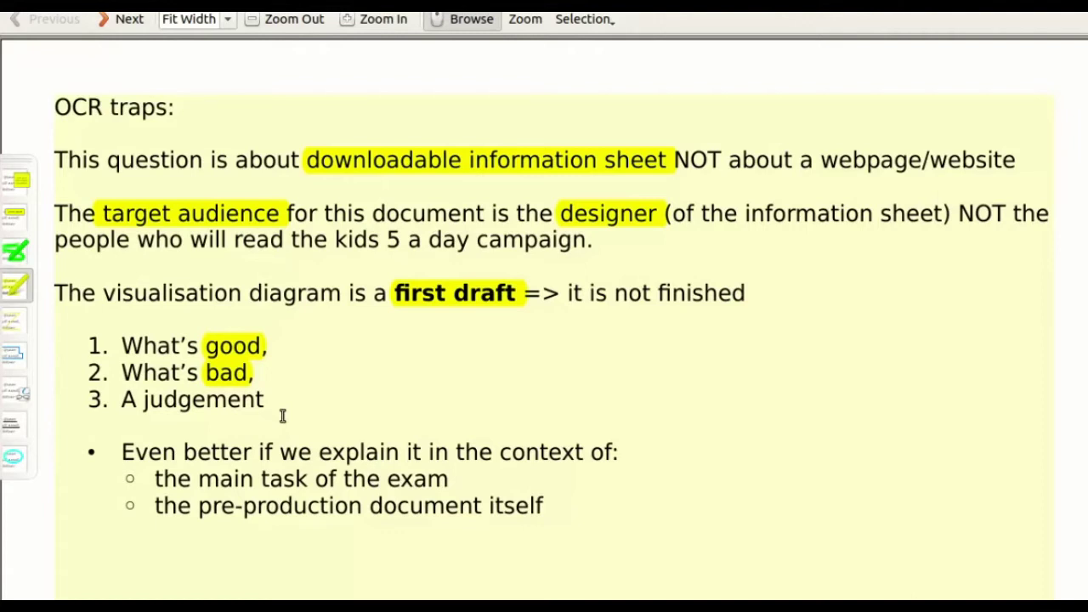
{"action": "left_click_drag", "start_coordinate": [500, 459], "coordinate": [589, 460]}
{"action": "left_click_drag", "start_coordinate": [201, 485], "coordinate": [316, 493]}
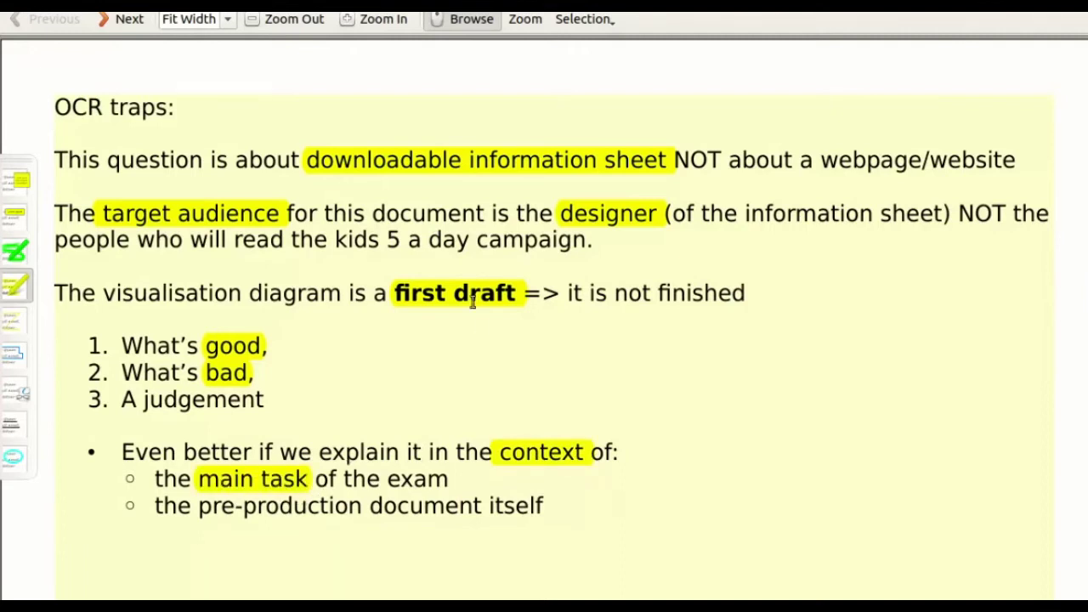
{"action": "left_click_drag", "start_coordinate": [335, 239], "coordinate": [483, 241]}
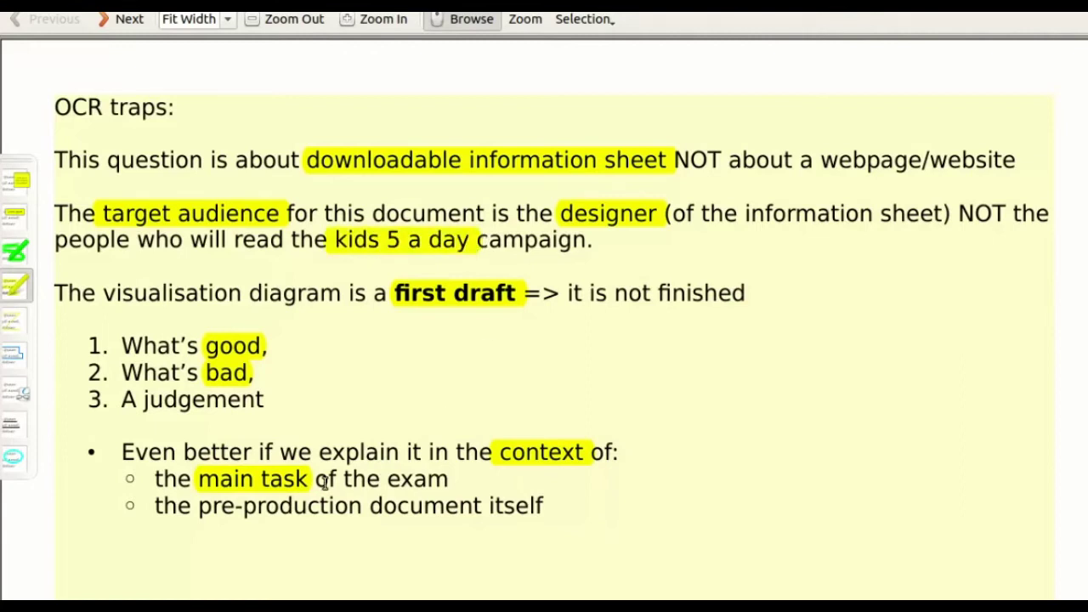
{"action": "left_click_drag", "start_coordinate": [199, 511], "coordinate": [487, 508]}
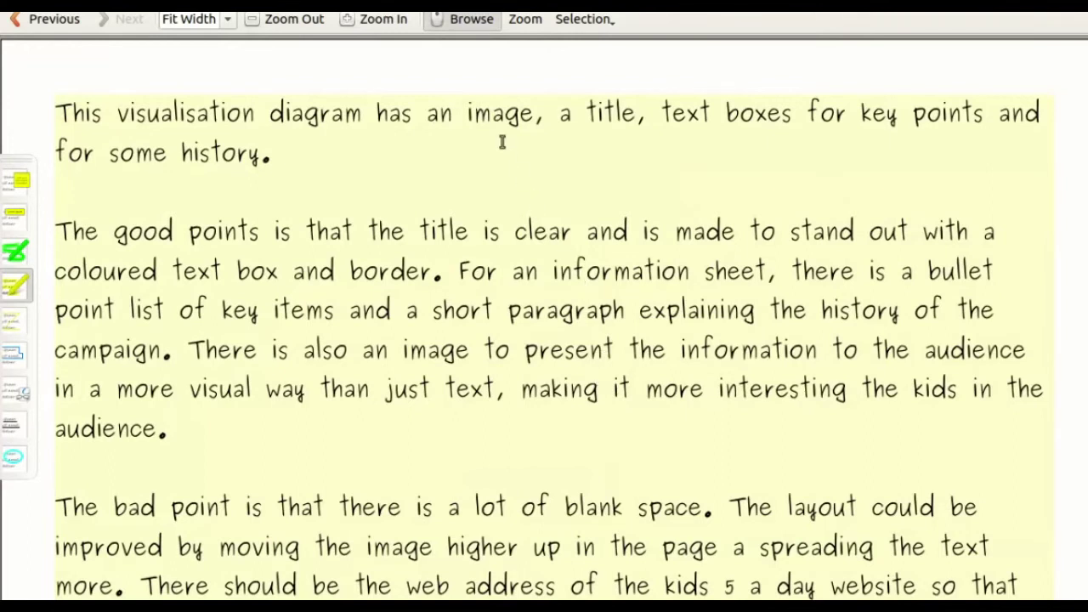
Highlight 'image', 'title' and 'text boxes' in the answer's opening sentence in yellow.
{"action": "left_click_drag", "start_coordinate": [479, 122], "coordinate": [793, 123]}
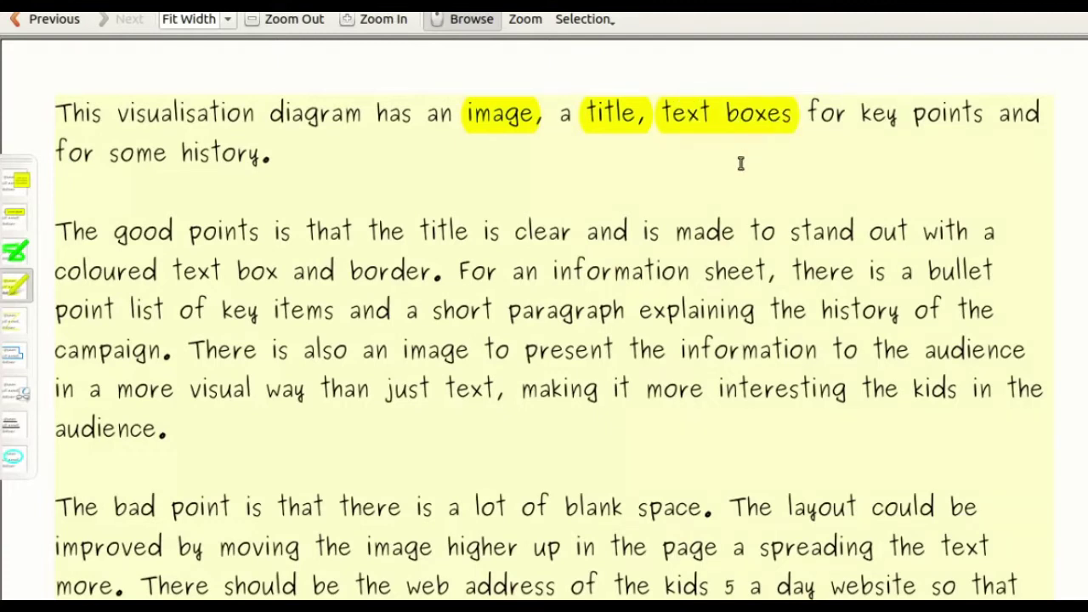
{"action": "scroll", "coordinate": [740, 164], "scroll_direction": "down", "scroll_amount": 1}
{"action": "scroll", "coordinate": [740, 164], "scroll_direction": "down", "scroll_amount": 2}
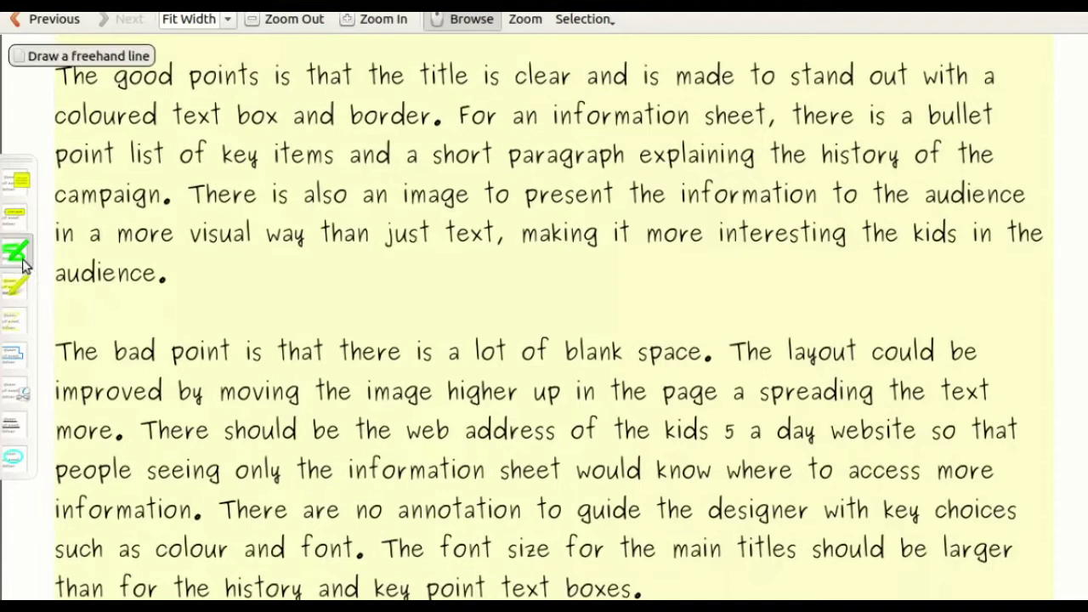
Draw green margin lines beside the good-points, bad-point and first-draft paragraphs.
{"action": "left_click_drag", "start_coordinate": [58, 73], "coordinate": [62, 286]}
{"action": "scroll", "coordinate": [77, 329], "scroll_direction": "down", "scroll_amount": 2}
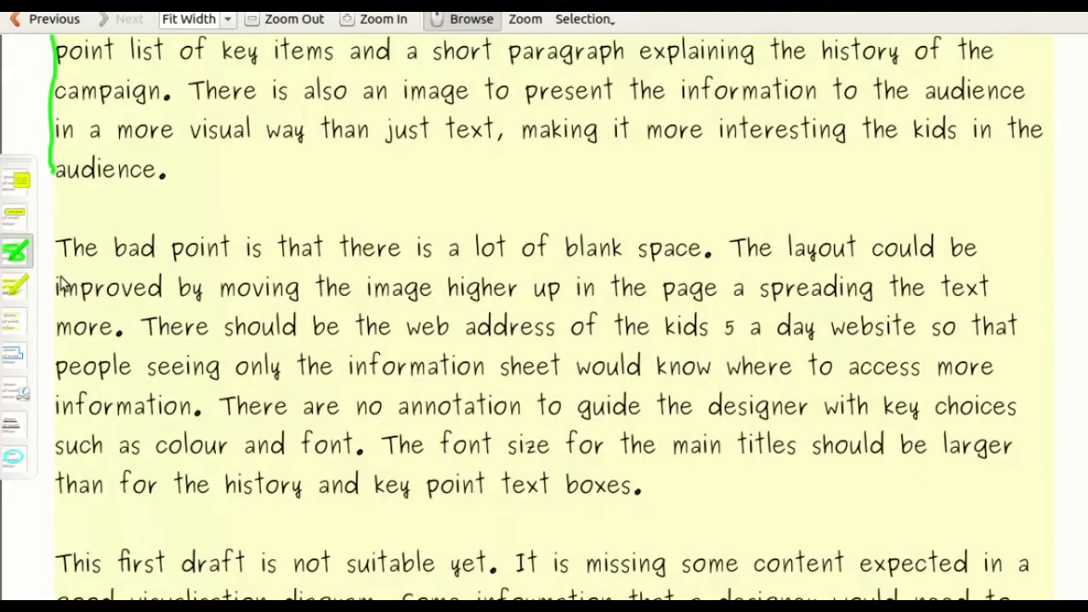
{"action": "mouse_move", "coordinate": [59, 244]}
{"action": "left_mouse_down"}
{"action": "mouse_move", "coordinate": [47, 337]}
{"action": "mouse_move", "coordinate": [65, 499]}
{"action": "left_mouse_up"}
{"action": "scroll", "coordinate": [78, 483], "scroll_direction": "down", "scroll_amount": 9}
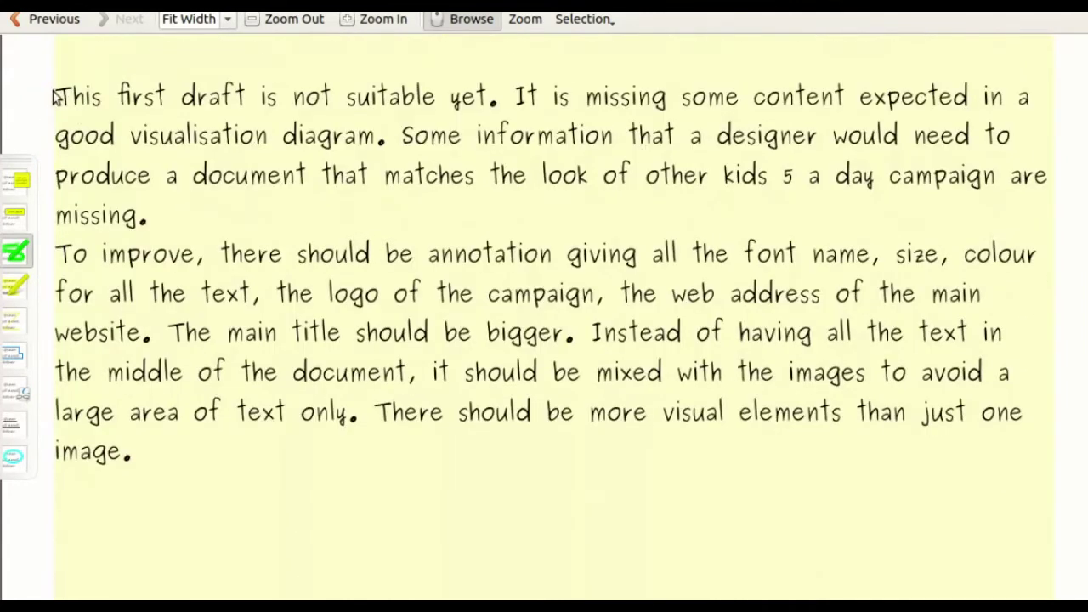
{"action": "mouse_move", "coordinate": [53, 85]}
{"action": "left_mouse_down"}
{"action": "mouse_move", "coordinate": [45, 298]}
{"action": "mouse_move", "coordinate": [69, 464]}
{"action": "left_mouse_up"}
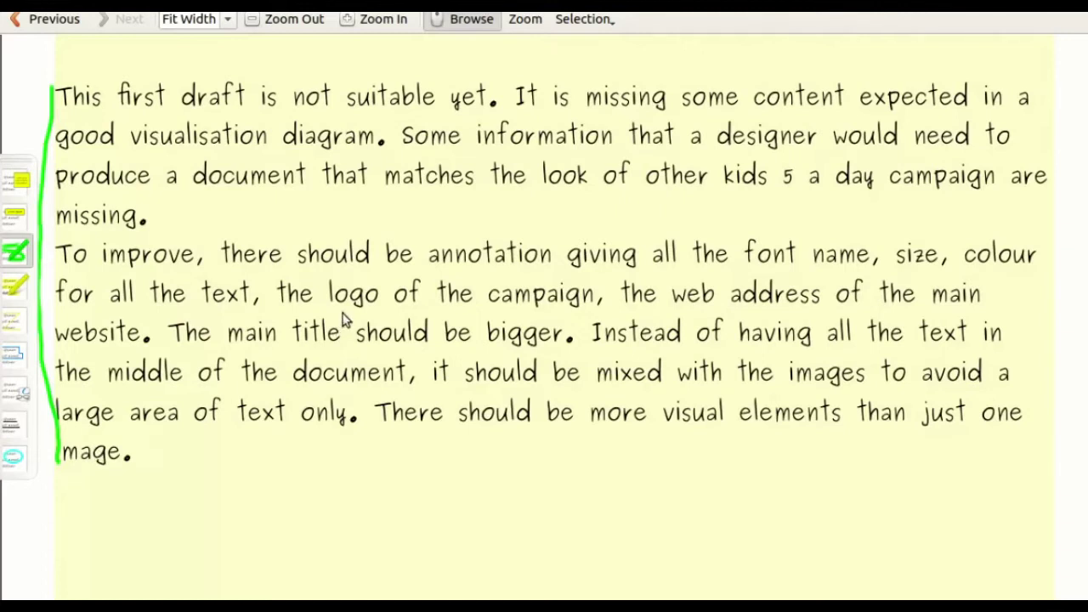
Draw a short green zigzag above 'The bad point' to separate the paragraphs.
{"action": "scroll", "coordinate": [339, 315], "scroll_direction": "up", "scroll_amount": 3}
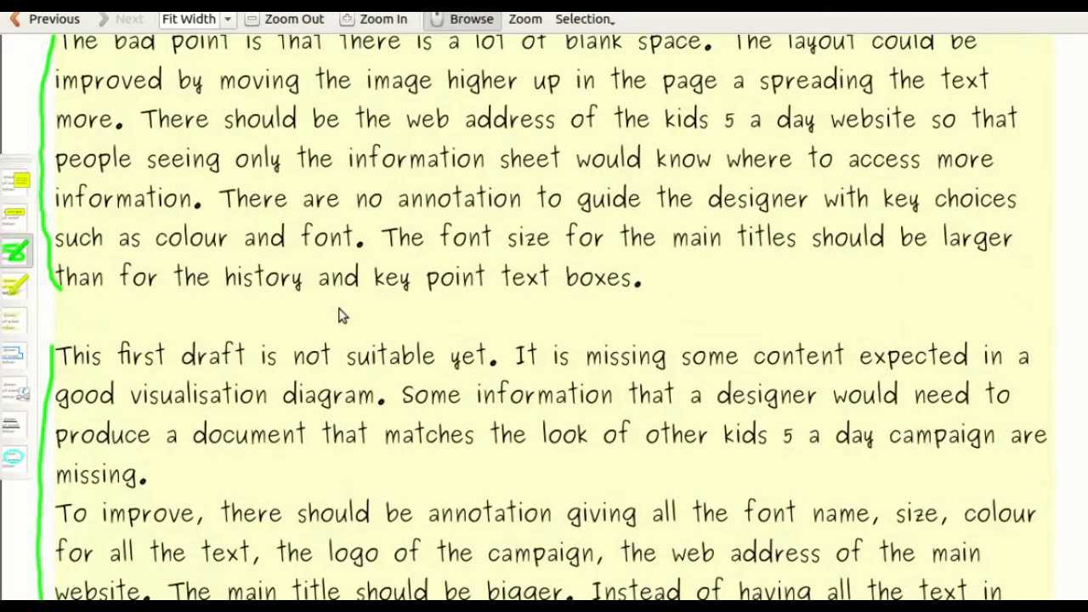
{"action": "scroll", "coordinate": [338, 313], "scroll_direction": "up", "scroll_amount": 2}
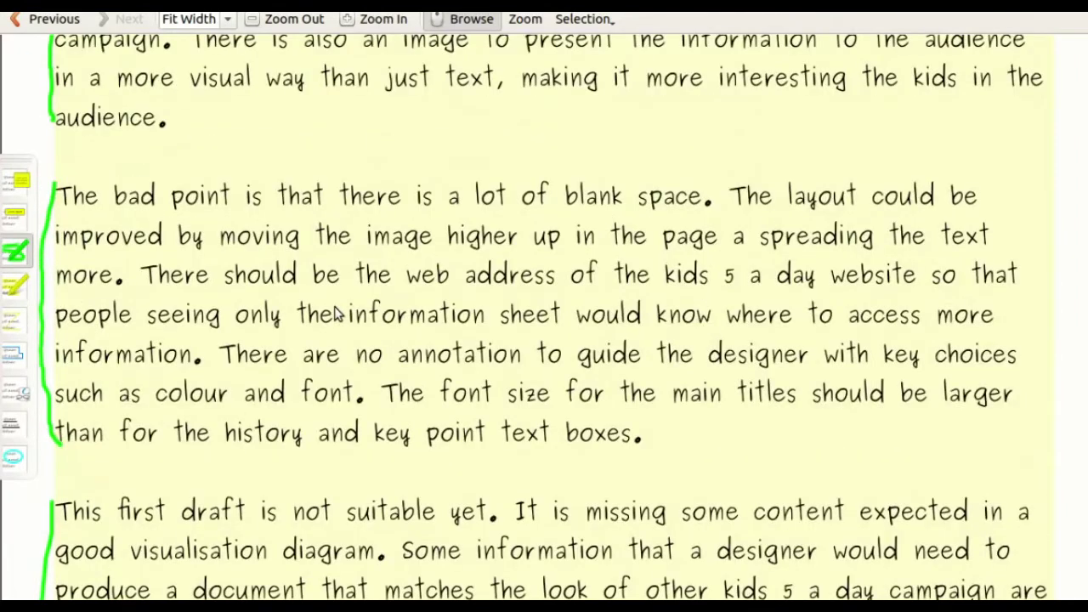
{"action": "scroll", "coordinate": [338, 313], "scroll_direction": "up", "scroll_amount": 4}
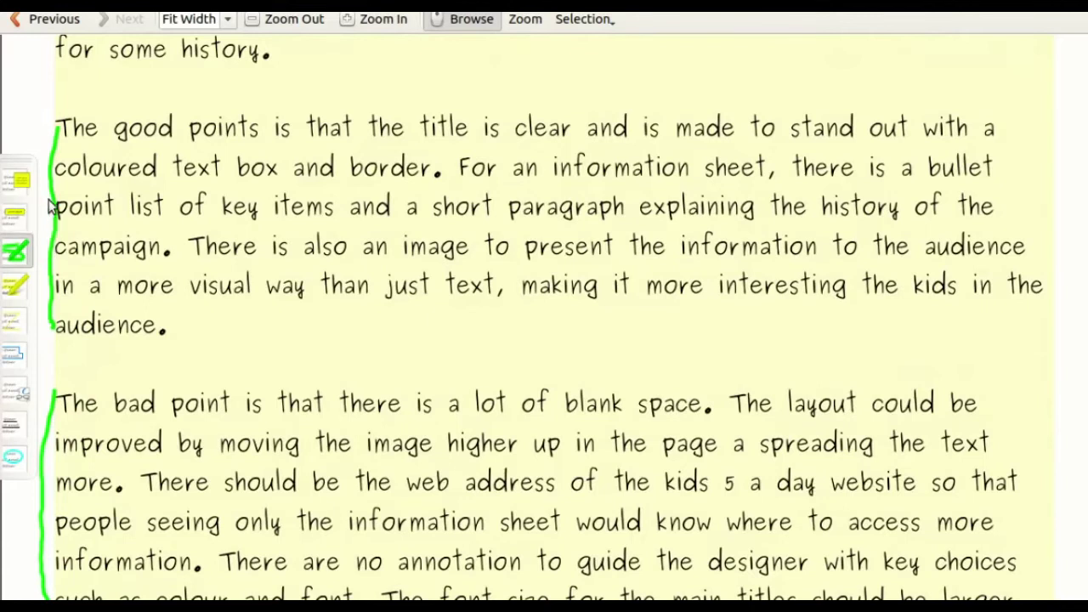
{"action": "scroll", "coordinate": [129, 353], "scroll_direction": "down", "scroll_amount": 2}
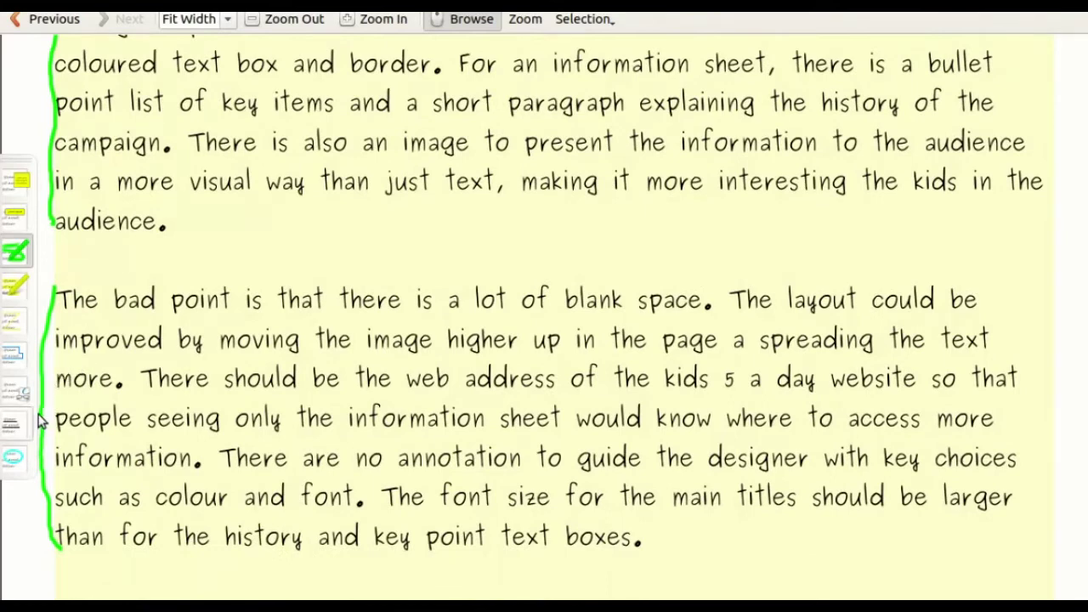
{"action": "scroll", "coordinate": [55, 408], "scroll_direction": "down", "scroll_amount": 4}
{"action": "scroll", "coordinate": [53, 409], "scroll_direction": "down", "scroll_amount": 3}
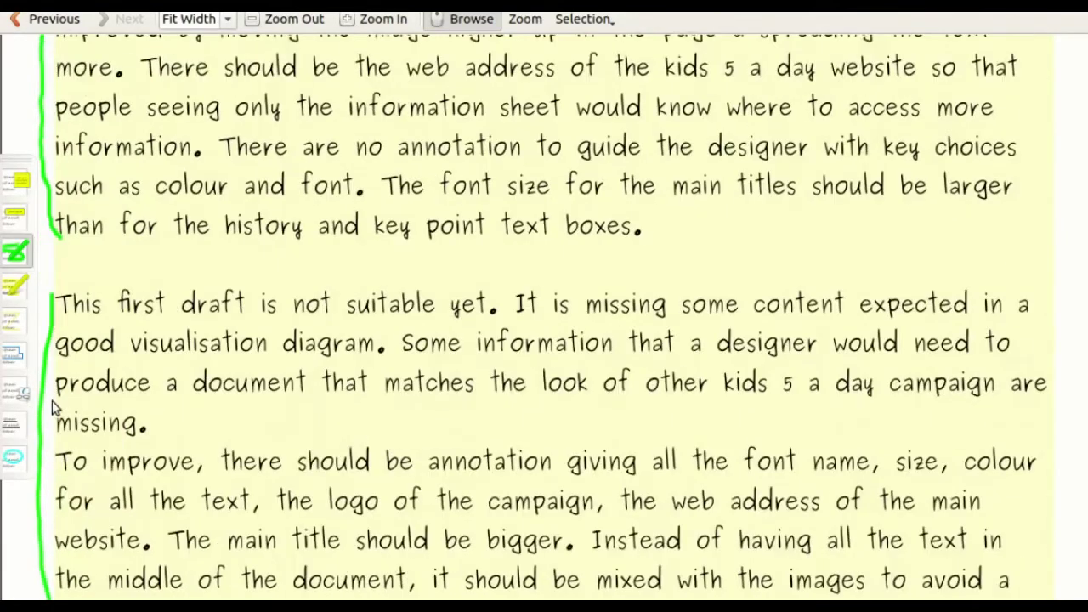
{"action": "scroll", "coordinate": [53, 409], "scroll_direction": "up", "scroll_amount": 4}
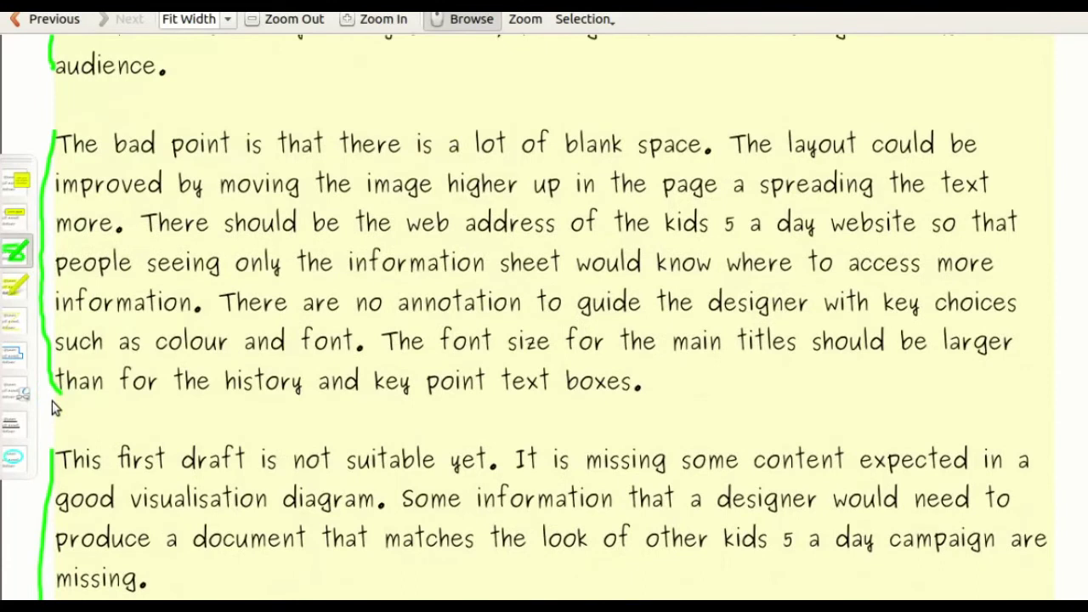
{"action": "scroll", "coordinate": [52, 400], "scroll_direction": "up", "scroll_amount": 5}
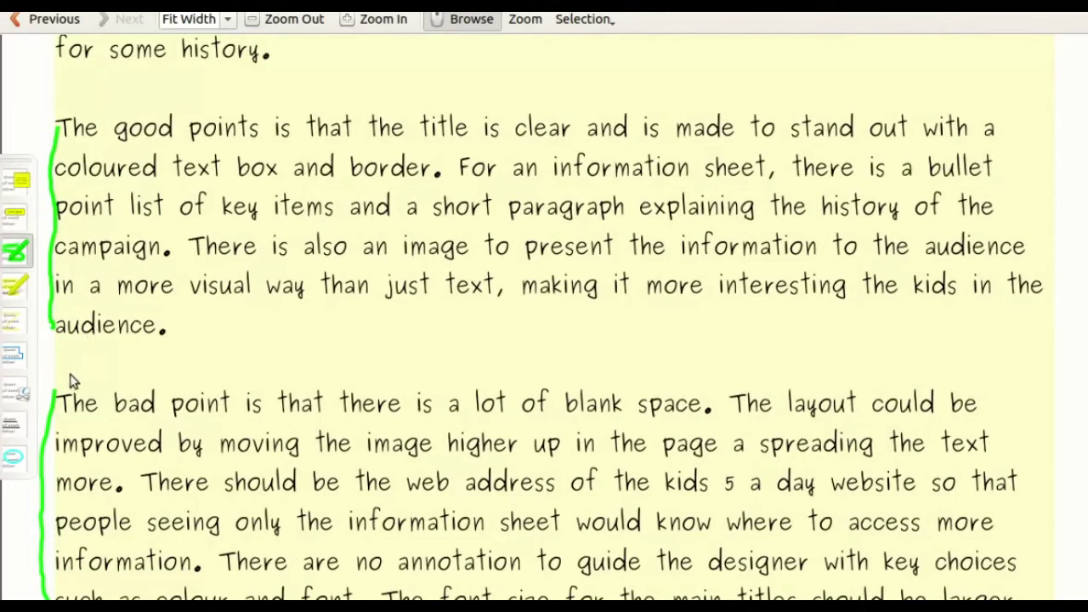
{"action": "mouse_move", "coordinate": [76, 355]}
{"action": "left_mouse_down"}
{"action": "mouse_move", "coordinate": [97, 378]}
{"action": "mouse_move", "coordinate": [108, 353]}
{"action": "mouse_move", "coordinate": [127, 374]}
{"action": "mouse_move", "coordinate": [170, 366]}
{"action": "left_mouse_up"}
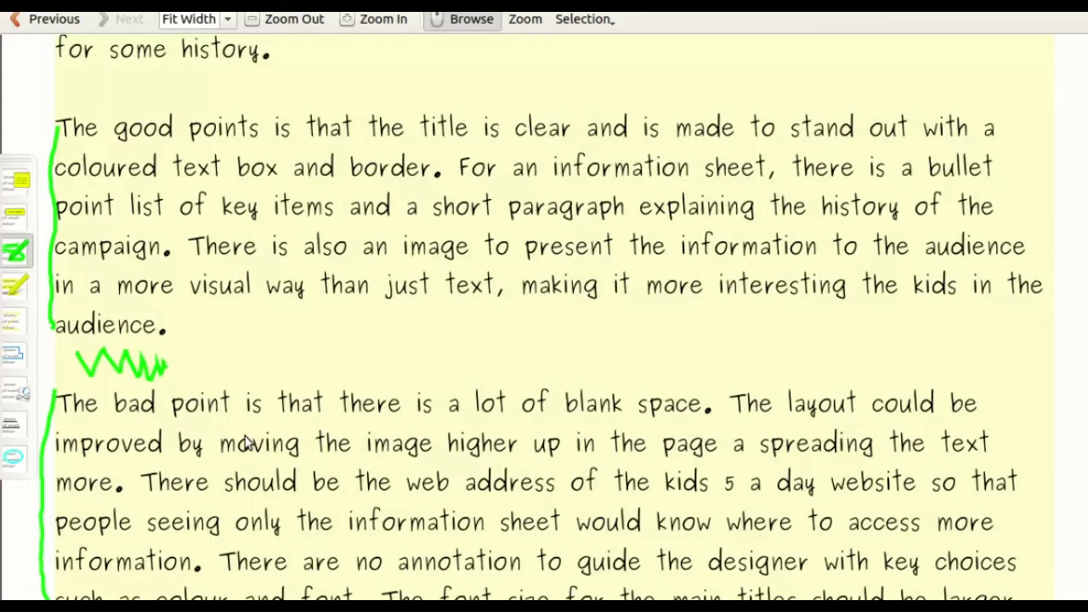
In the good-points paragraph, yellow-highlight 'title is', 'text box and border', 'key items', 'an image' and 'information sheet'.
{"action": "left_click", "coordinate": [19, 288]}
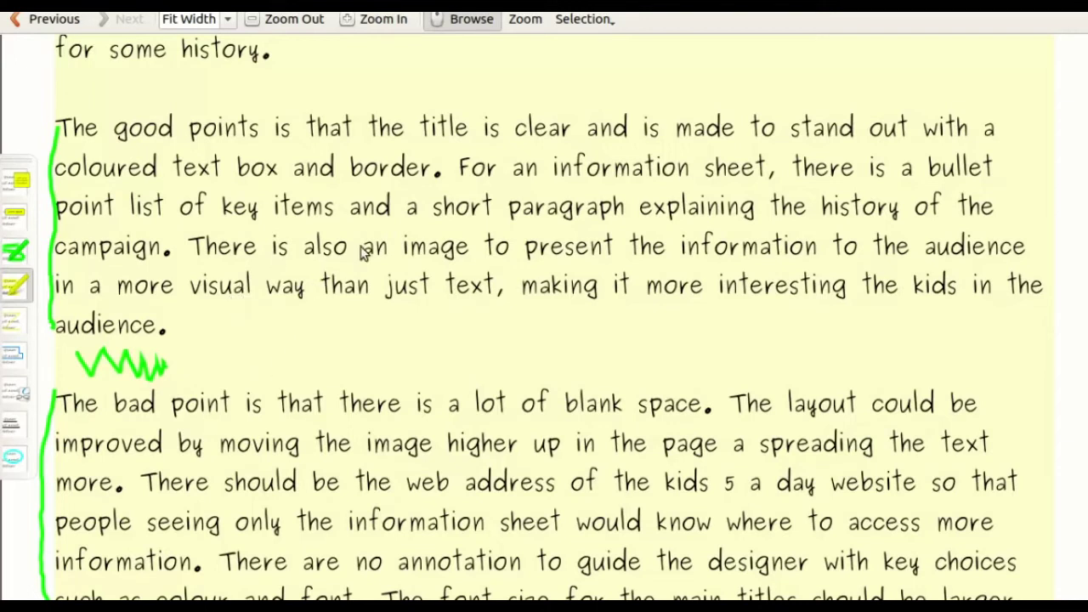
{"action": "left_click_drag", "start_coordinate": [420, 127], "coordinate": [508, 129]}
{"action": "left_click_drag", "start_coordinate": [441, 176], "coordinate": [167, 193]}
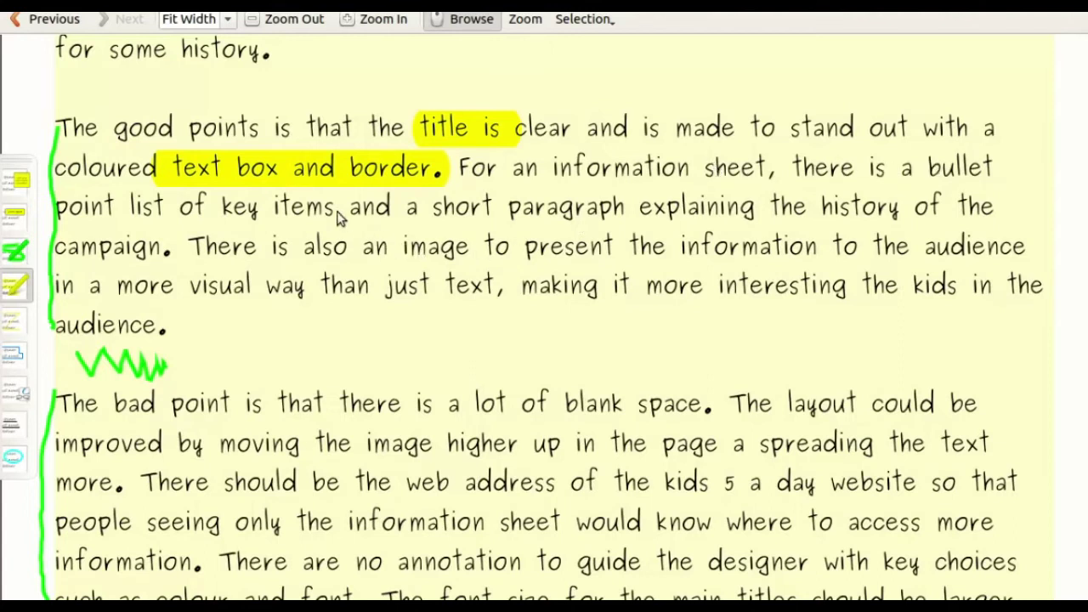
{"action": "left_click_drag", "start_coordinate": [340, 217], "coordinate": [230, 209]}
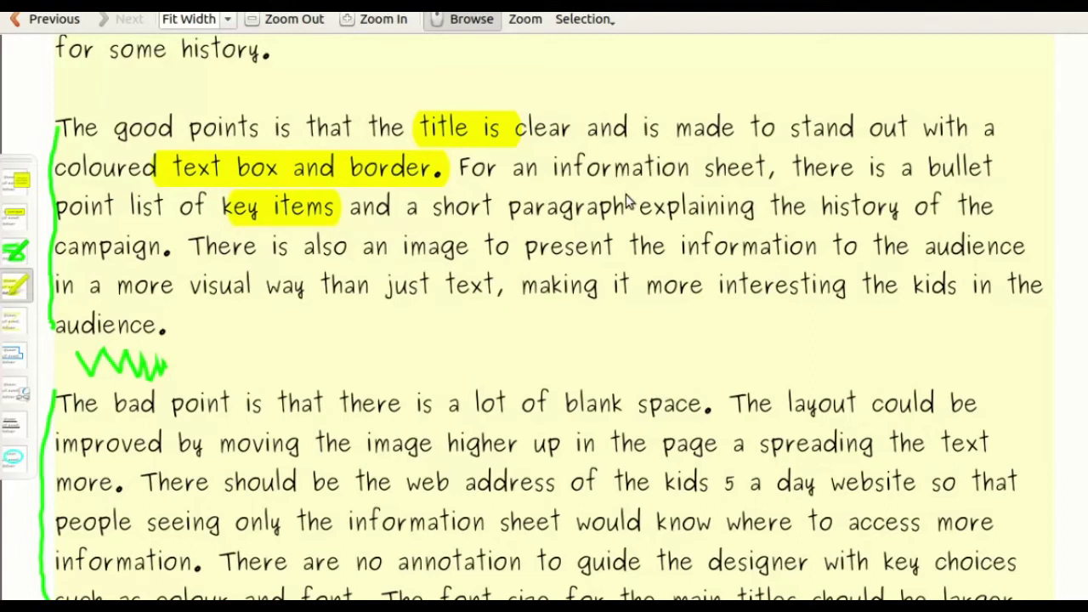
{"action": "left_click_drag", "start_coordinate": [480, 252], "coordinate": [323, 248]}
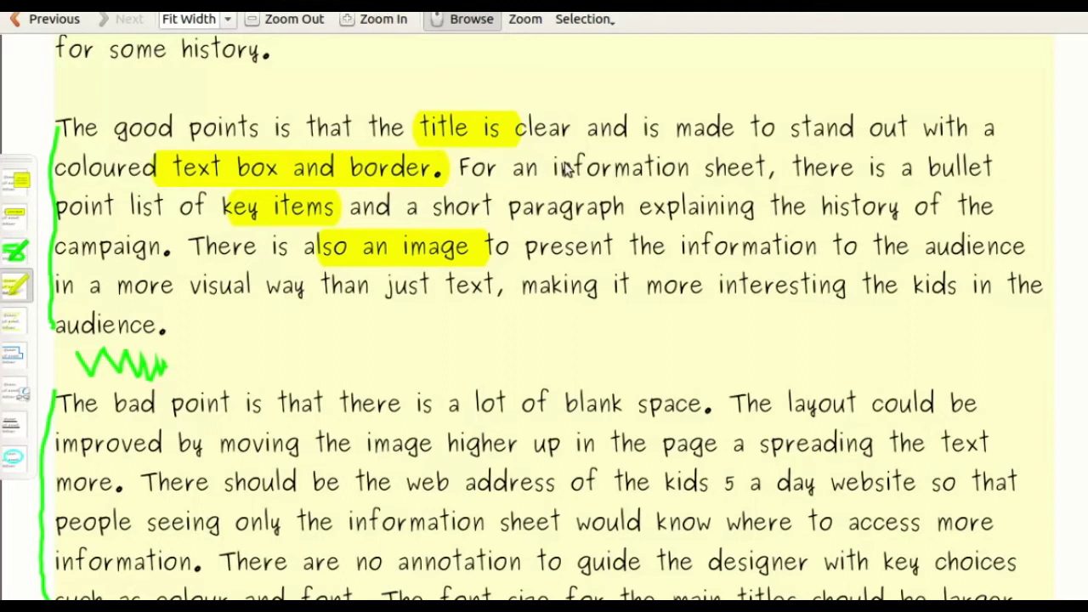
{"action": "left_click_drag", "start_coordinate": [554, 169], "coordinate": [774, 167]}
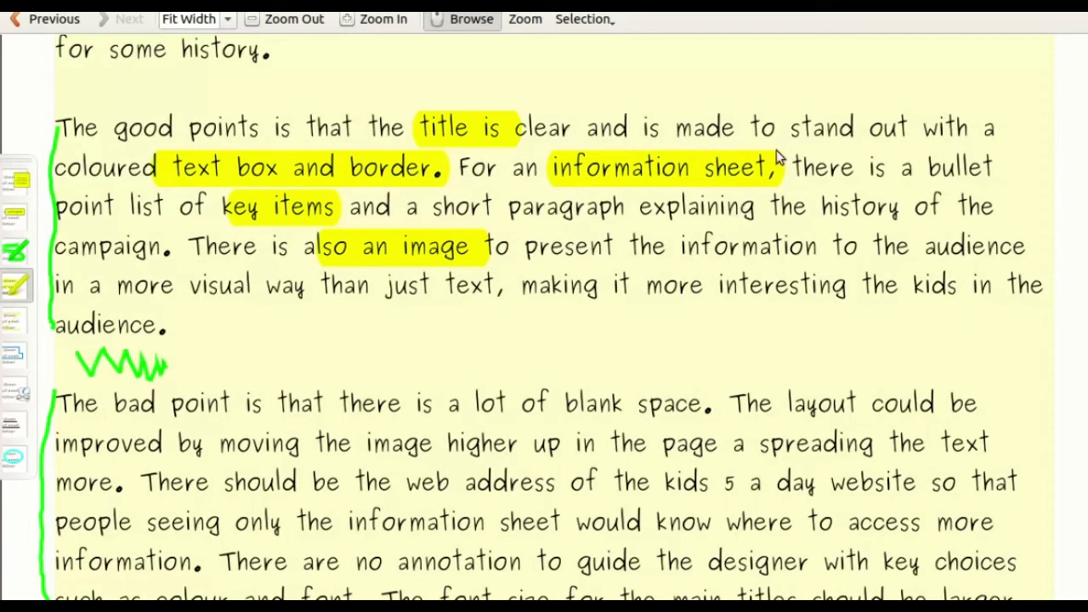
In the bad-point paragraph, yellow-highlight blank space, no annotation, web address, guide the designer, colour and font, font size.
{"action": "scroll", "coordinate": [776, 159], "scroll_direction": "down", "scroll_amount": 3}
{"action": "scroll", "coordinate": [777, 158], "scroll_direction": "down", "scroll_amount": 1}
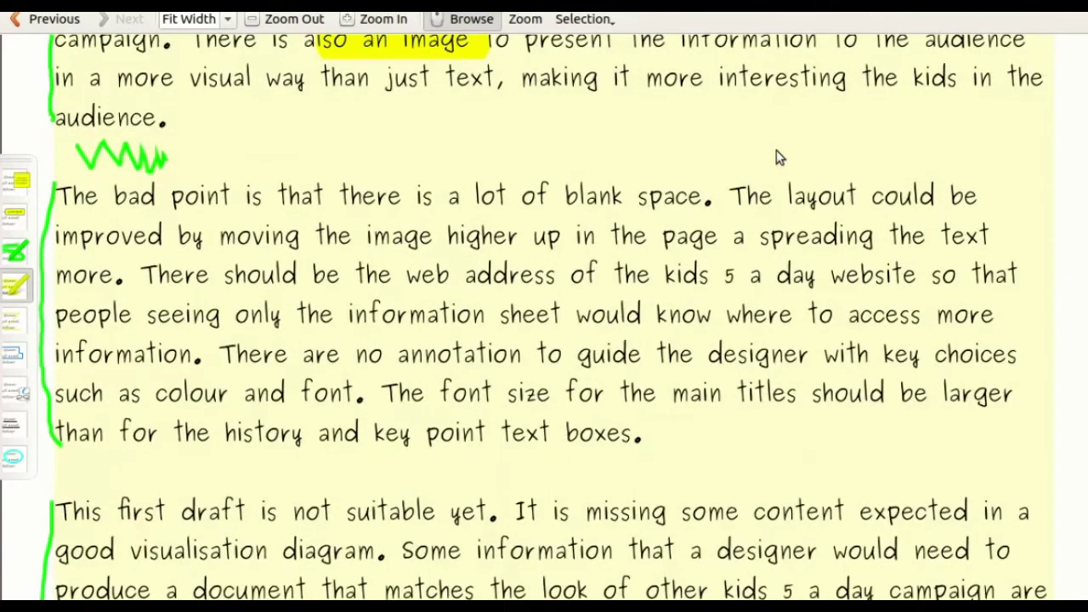
{"action": "scroll", "coordinate": [777, 158], "scroll_direction": "down", "scroll_amount": 1}
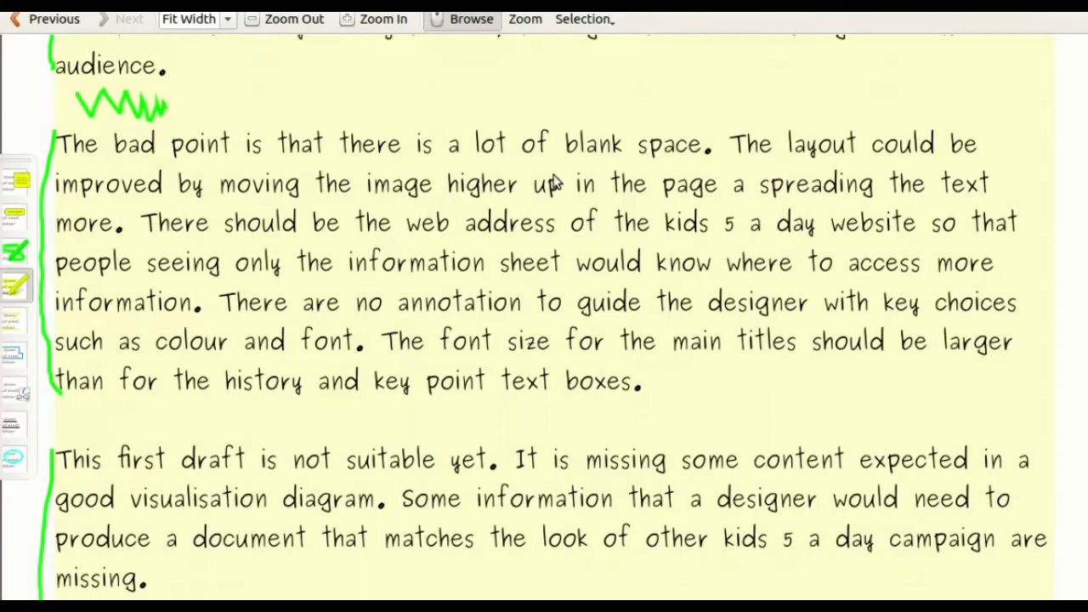
{"action": "left_click_drag", "start_coordinate": [565, 146], "coordinate": [712, 167]}
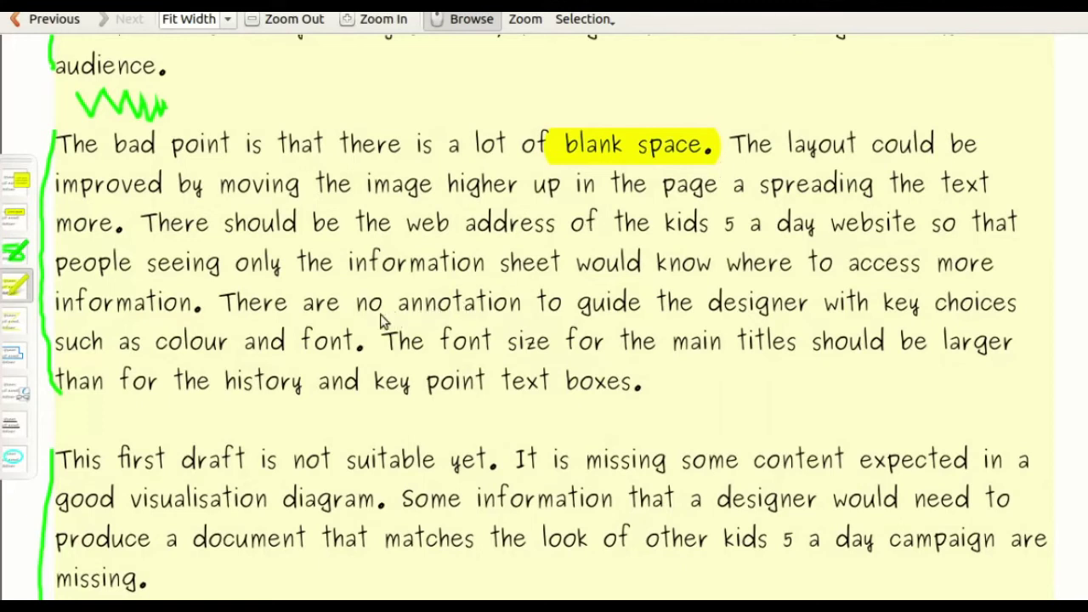
{"action": "left_click_drag", "start_coordinate": [357, 306], "coordinate": [529, 309]}
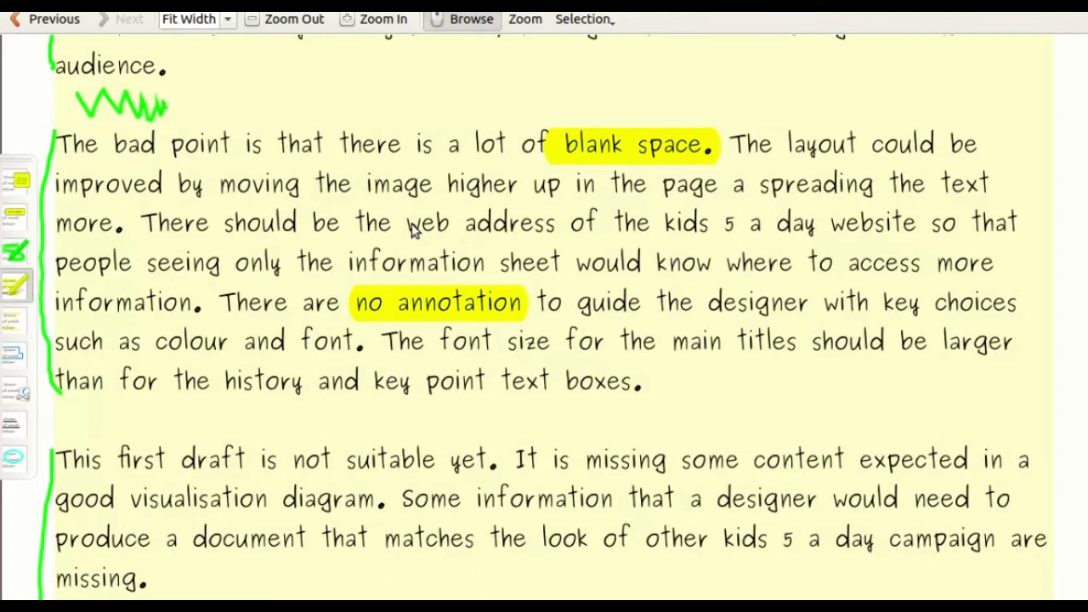
{"action": "left_click_drag", "start_coordinate": [409, 226], "coordinate": [489, 237]}
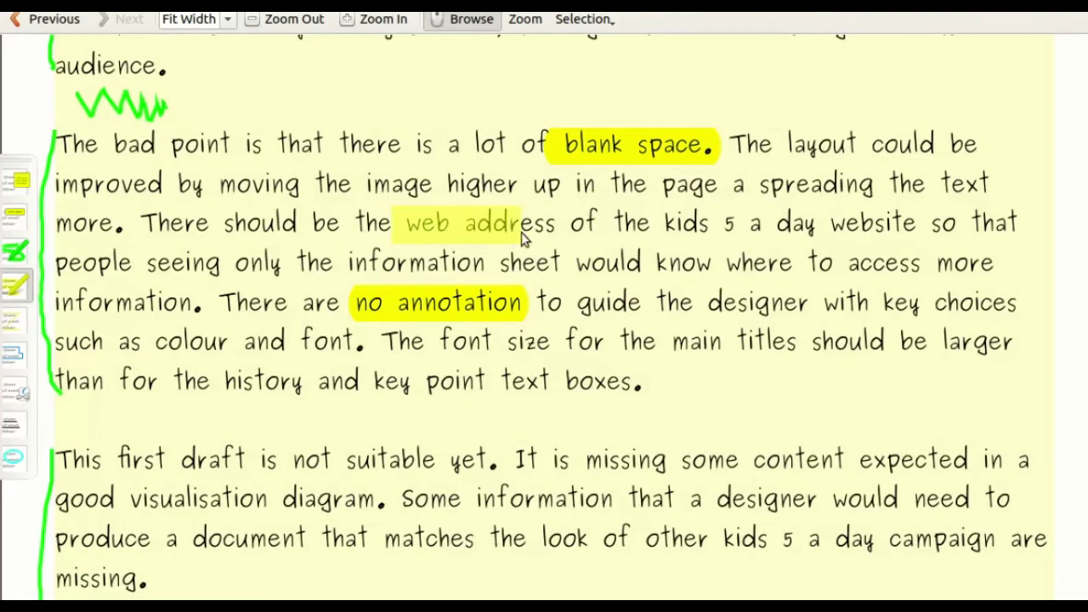
{"action": "left_click_drag", "start_coordinate": [570, 230], "coordinate": [570, 230]}
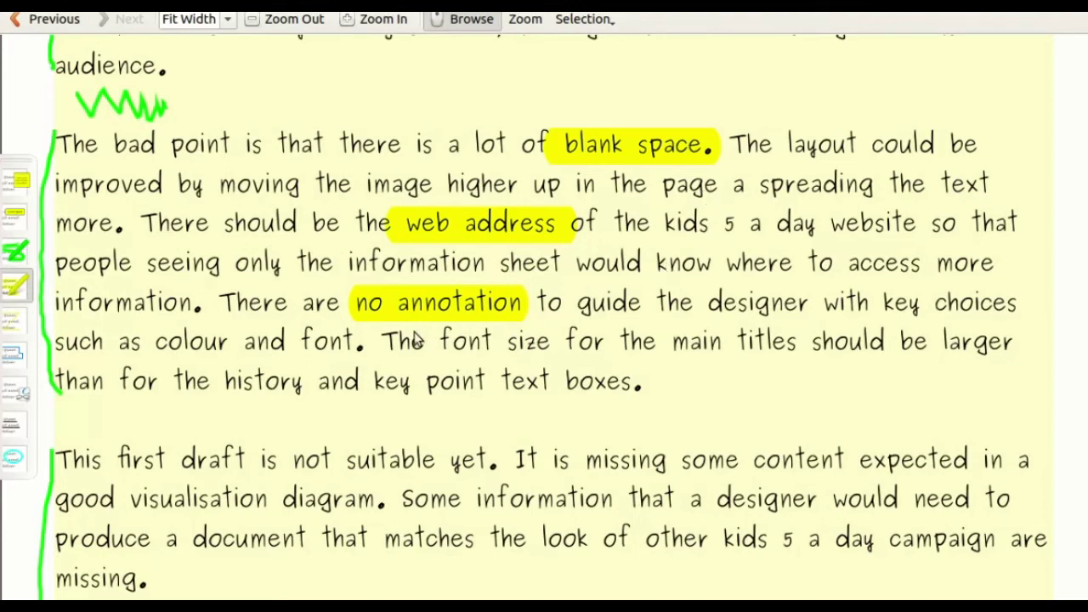
{"action": "mouse_move", "coordinate": [592, 310]}
{"action": "left_mouse_down"}
{"action": "mouse_move", "coordinate": [789, 286]}
{"action": "mouse_move", "coordinate": [811, 309]}
{"action": "left_mouse_up"}
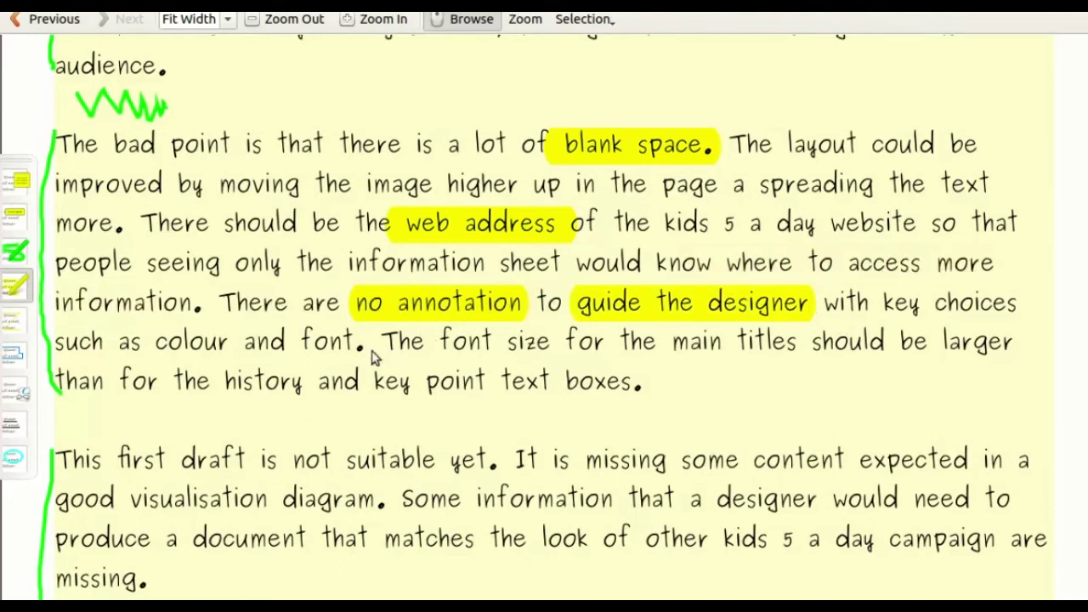
{"action": "left_click_drag", "start_coordinate": [359, 345], "coordinate": [166, 357]}
{"action": "left_click_drag", "start_coordinate": [440, 341], "coordinate": [566, 342]}
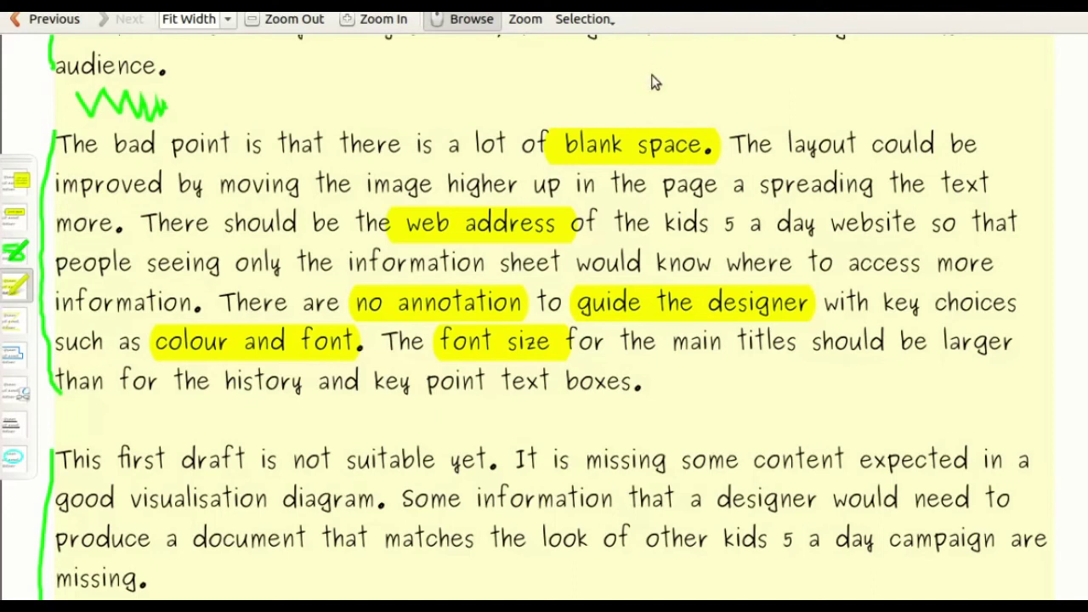
{"action": "scroll", "coordinate": [652, 80], "scroll_direction": "down", "scroll_amount": 3}
Yellow-highlight suitable yet, annotation, the logo, the web address, should be bigger and mixed with the images.
{"action": "scroll", "coordinate": [651, 80], "scroll_direction": "down", "scroll_amount": 3}
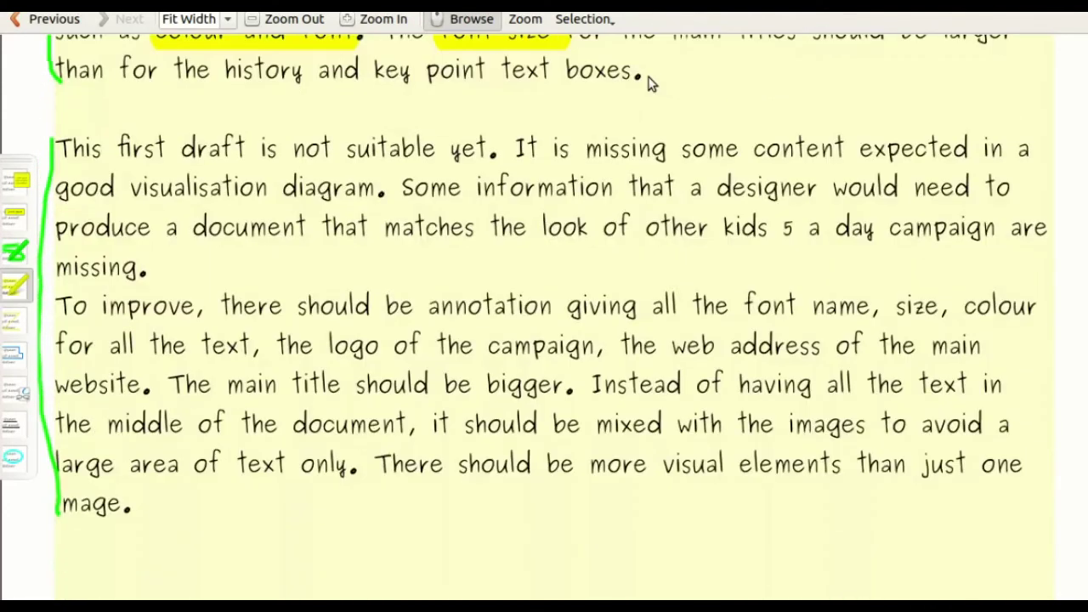
{"action": "scroll", "coordinate": [652, 82], "scroll_direction": "down", "scroll_amount": 1}
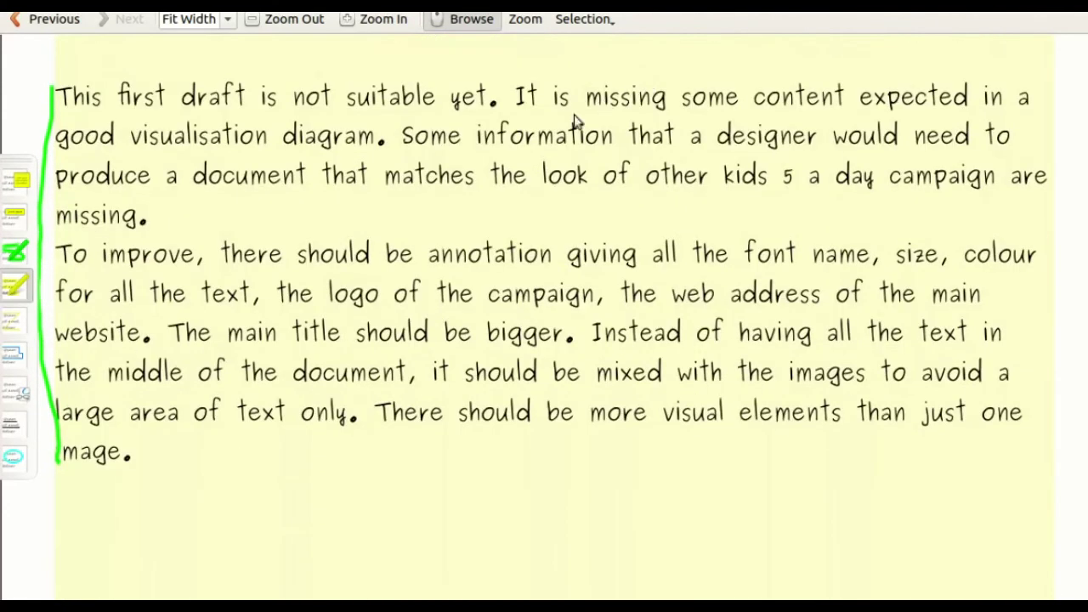
{"action": "mouse_move", "coordinate": [493, 104]}
{"action": "left_mouse_down"}
{"action": "mouse_move", "coordinate": [444, 115]}
{"action": "mouse_move", "coordinate": [355, 110]}
{"action": "left_mouse_up"}
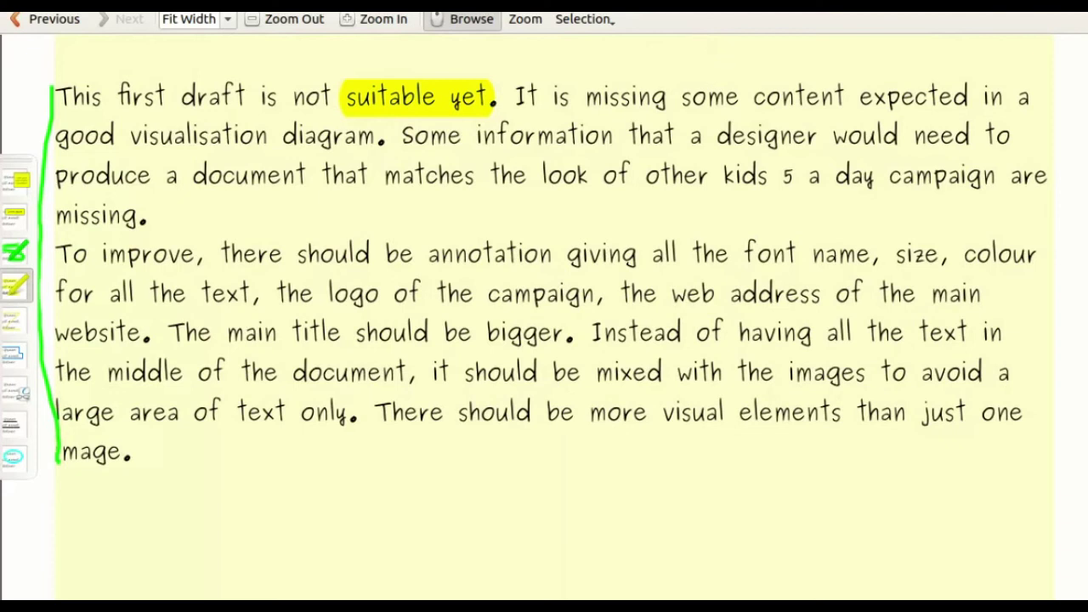
{"action": "scroll", "coordinate": [819, 72], "scroll_direction": "down", "scroll_amount": 1}
{"action": "scroll", "coordinate": [818, 72], "scroll_direction": "down", "scroll_amount": 1}
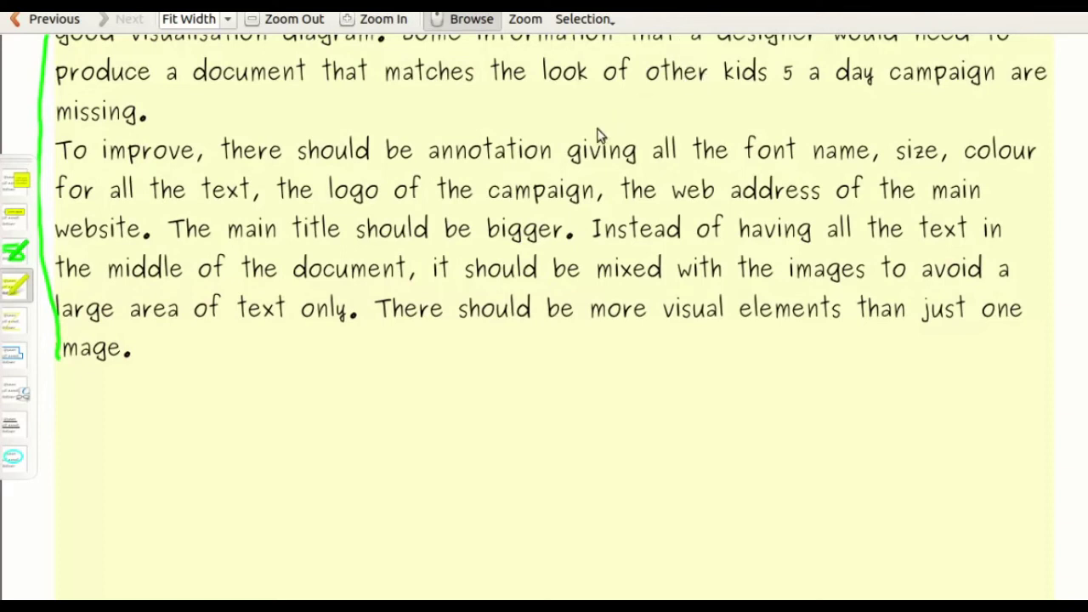
{"action": "left_click_drag", "start_coordinate": [432, 155], "coordinate": [583, 148]}
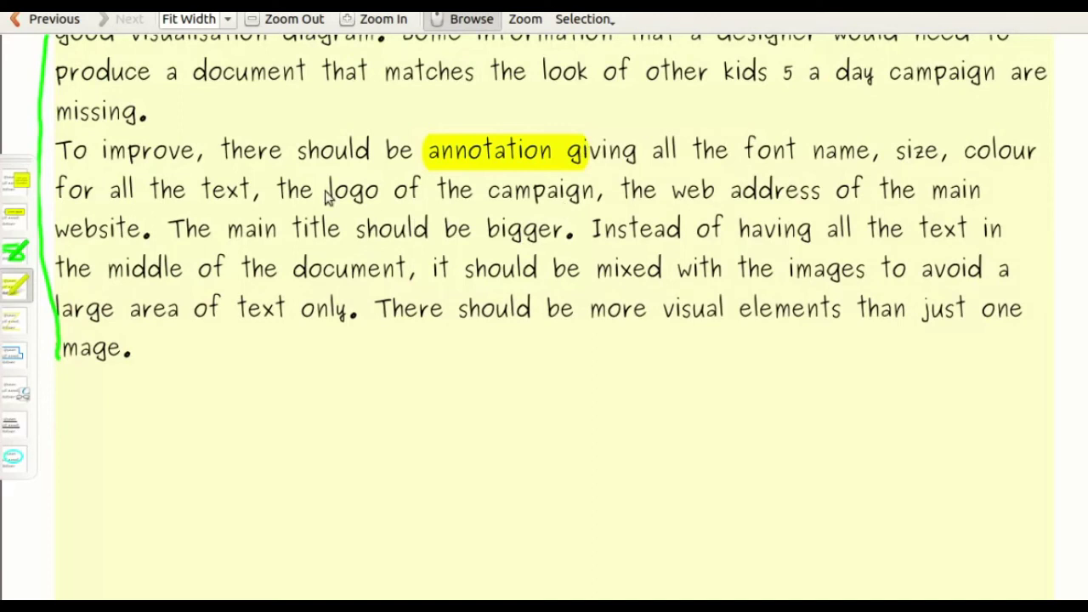
{"action": "left_click_drag", "start_coordinate": [281, 191], "coordinate": [393, 192]}
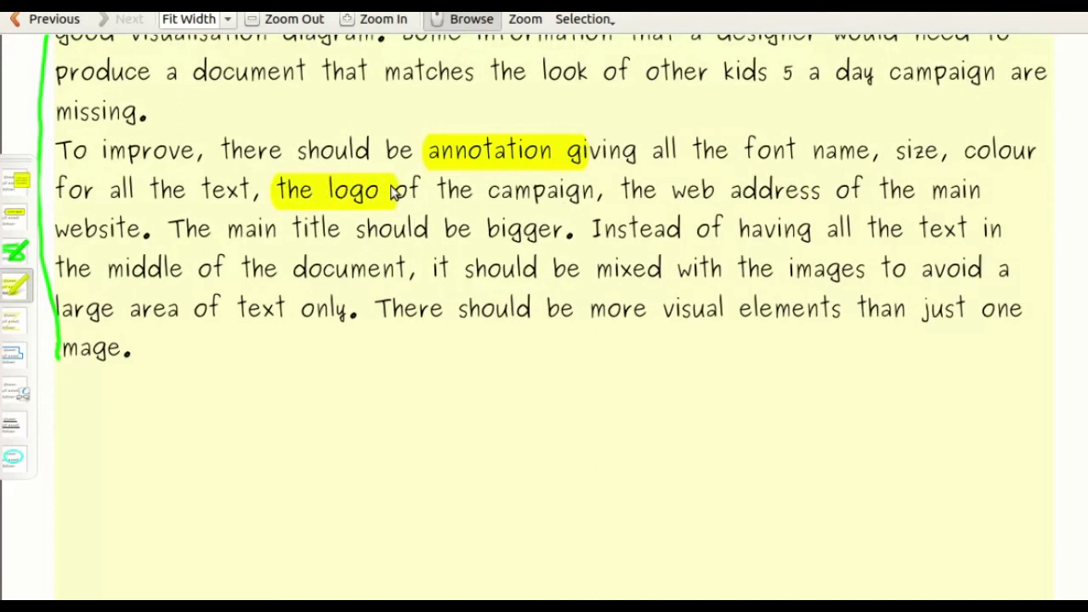
{"action": "left_click_drag", "start_coordinate": [622, 189], "coordinate": [814, 187]}
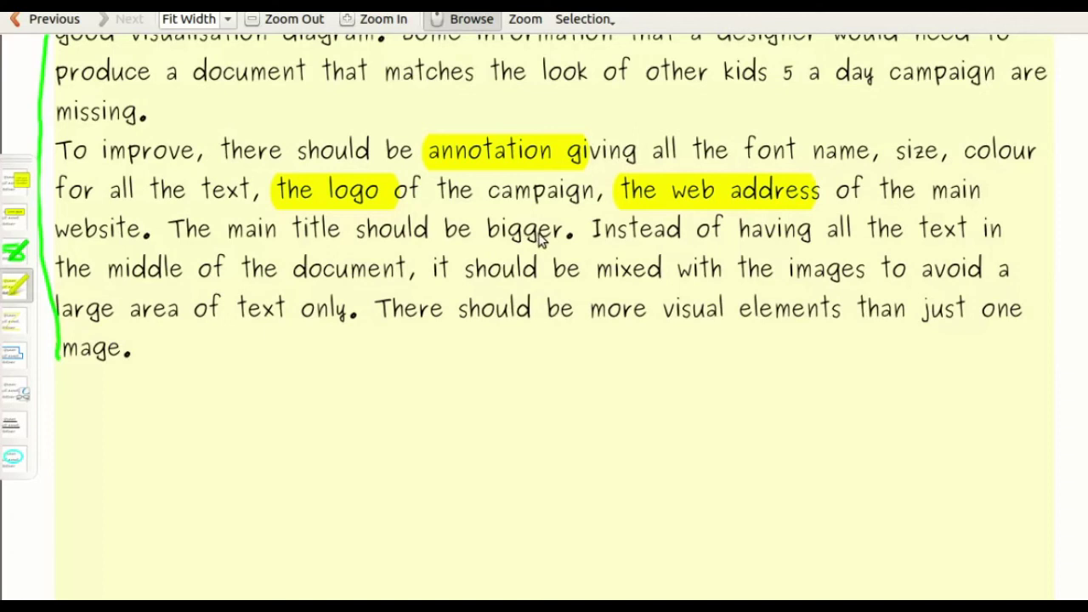
{"action": "left_click_drag", "start_coordinate": [556, 237], "coordinate": [380, 243]}
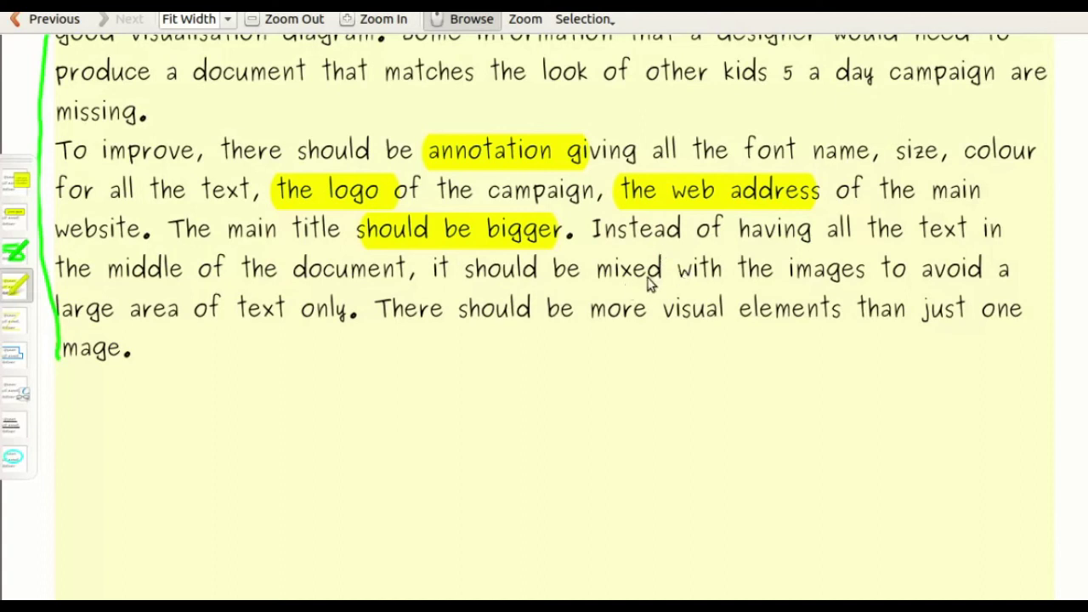
{"action": "left_click_drag", "start_coordinate": [596, 272], "coordinate": [864, 269]}
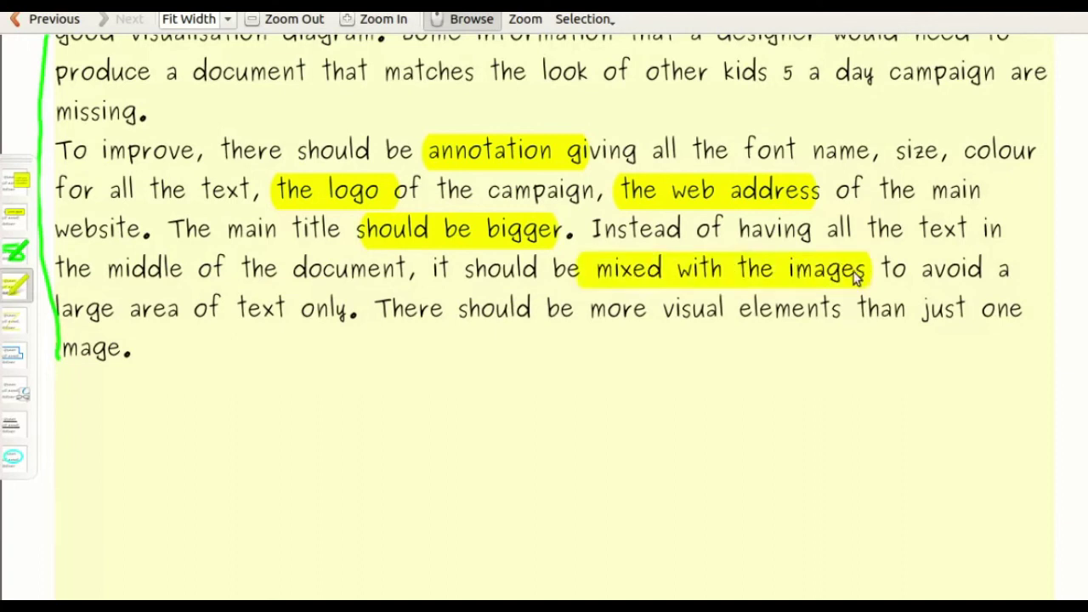